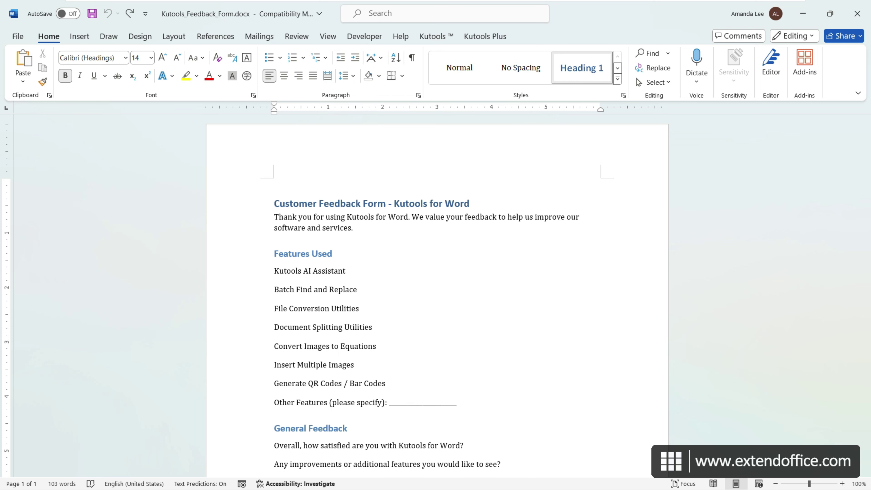
Step: Enable the Developer tab under Main Tabs in Word Options' Customize Ribbon settings
{"action": "left_click", "coordinate": [17, 36]}
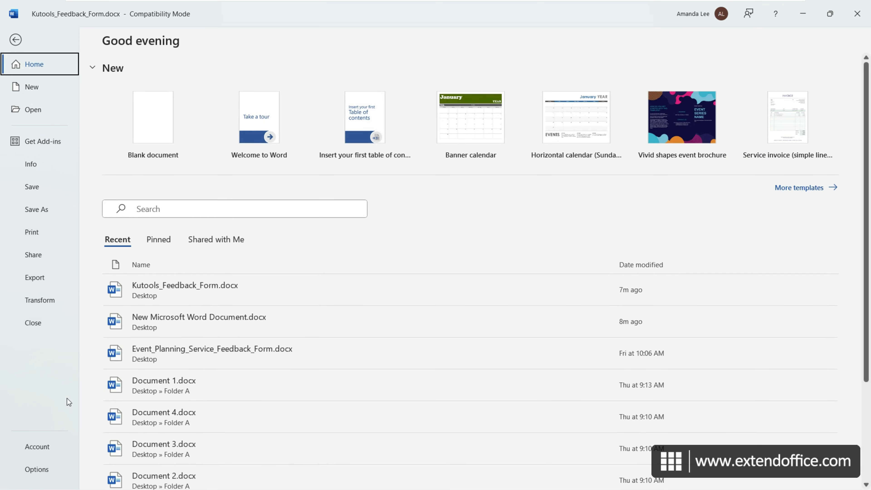
{"action": "left_click", "coordinate": [51, 471]}
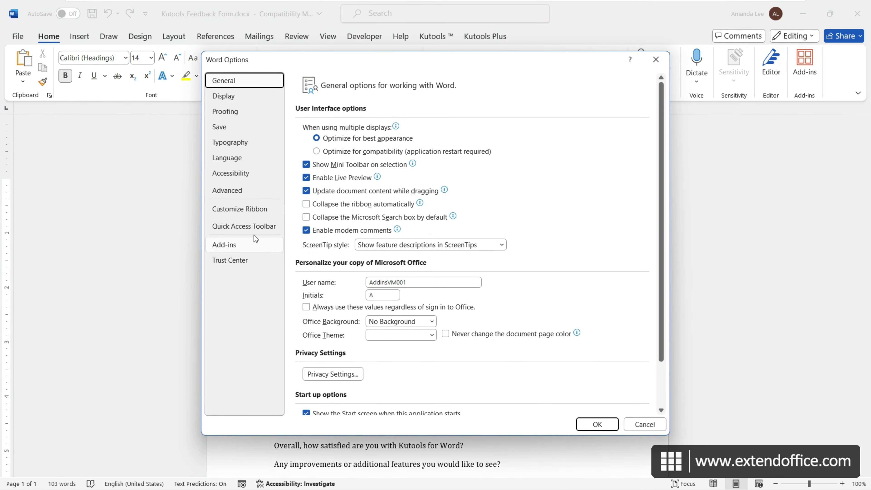
{"action": "left_click", "coordinate": [256, 207]}
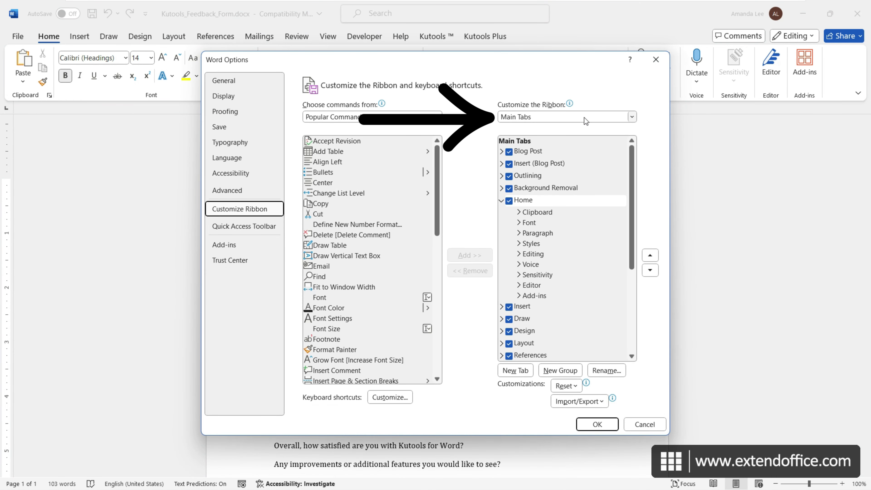
{"action": "scroll", "coordinate": [555, 309], "scroll_direction": "down", "scroll_amount": 2}
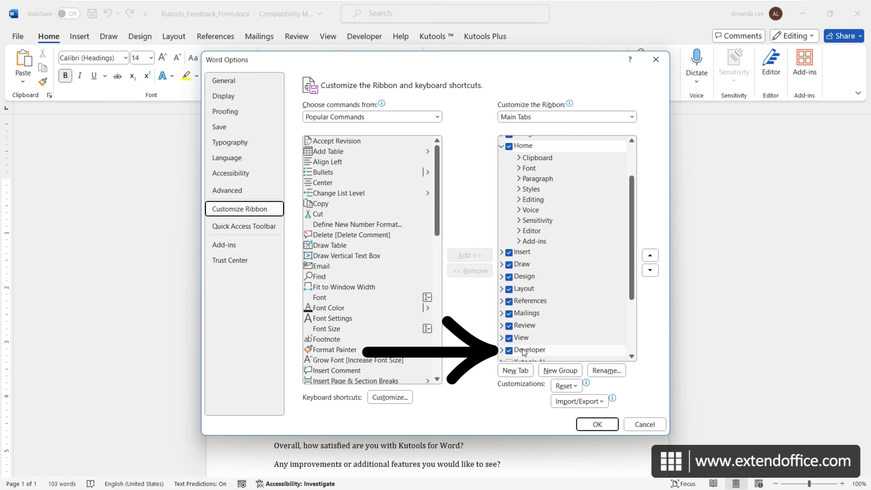
{"action": "left_click", "coordinate": [597, 424]}
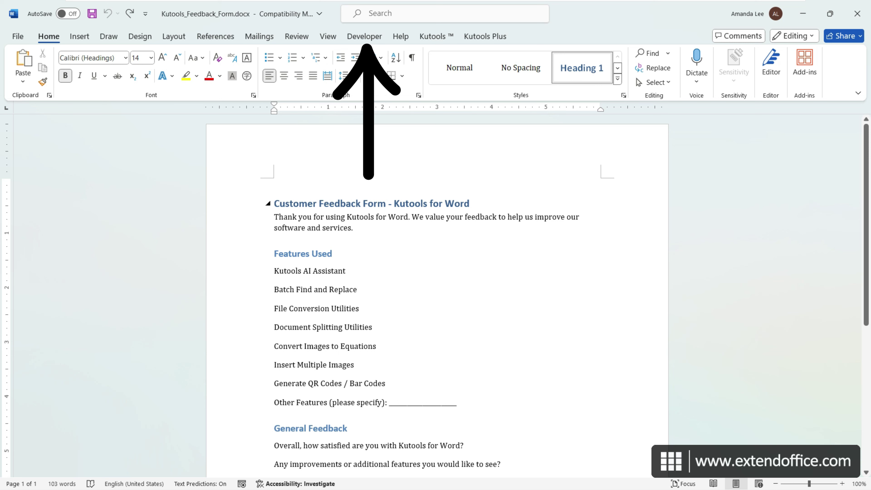
Step: Insert a Check Box Content Control before 'Kutools AI Assistant', then test-tick and untick it
{"action": "left_click", "coordinate": [274, 271]}
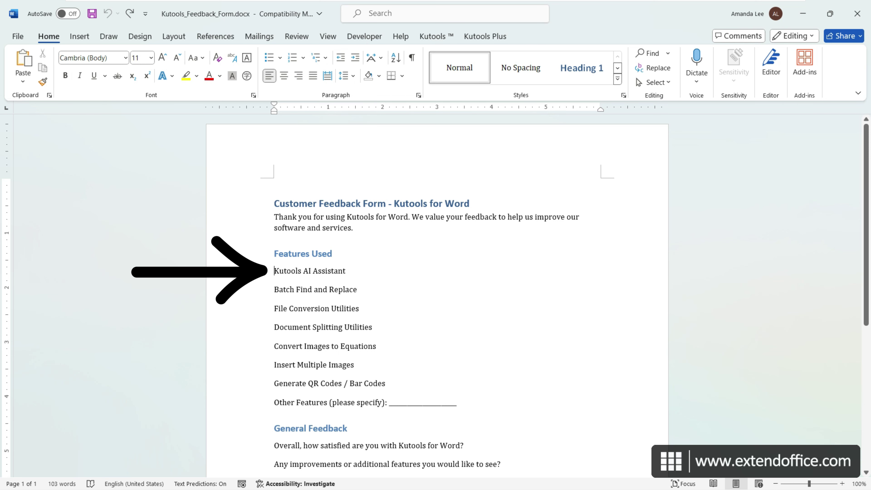
{"action": "left_click", "coordinate": [361, 36]}
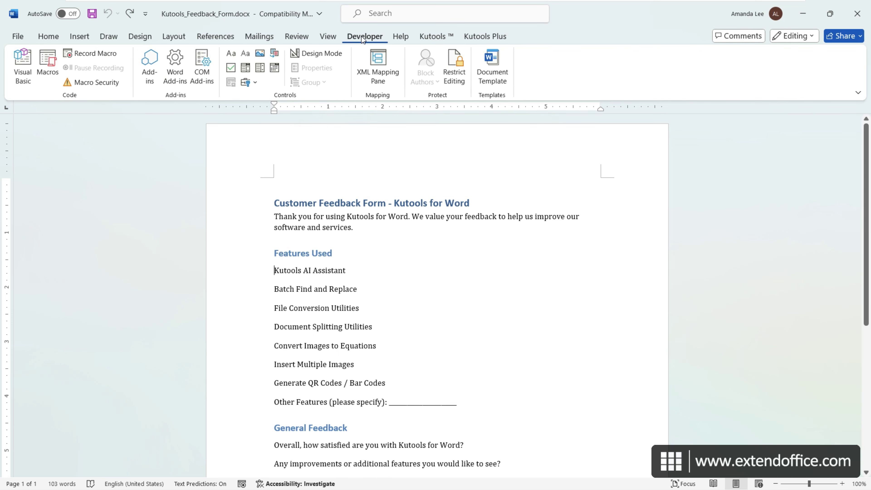
{"action": "left_click", "coordinate": [231, 68]}
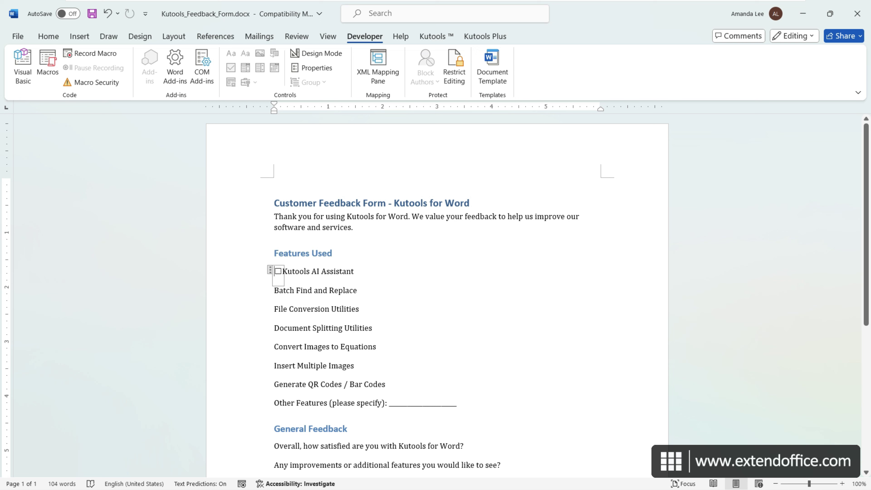
{"action": "left_click", "coordinate": [284, 273]}
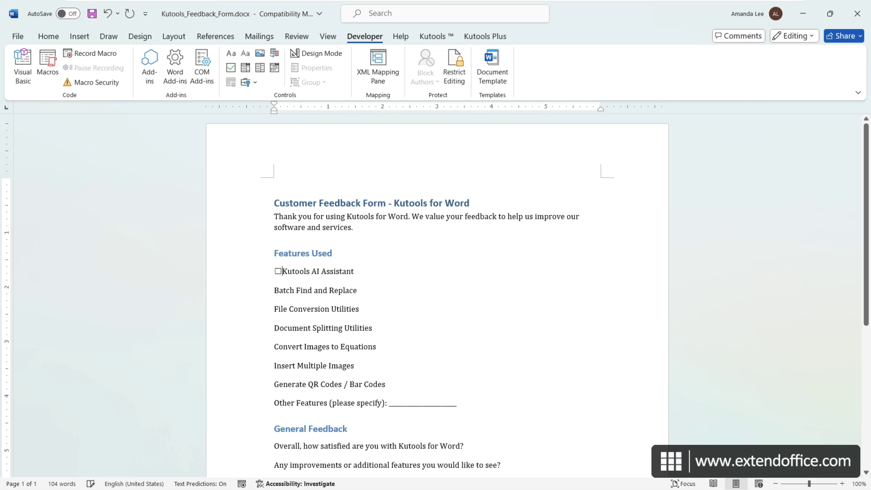
{"action": "left_click", "coordinate": [278, 272]}
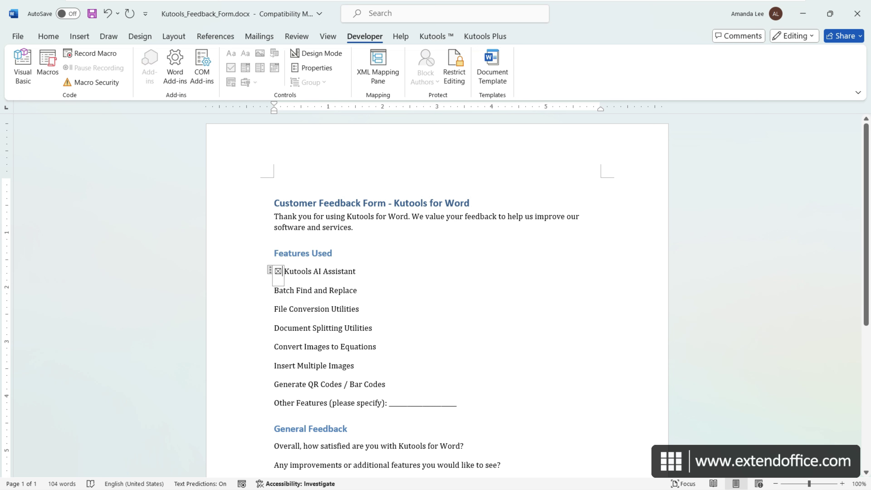
{"action": "left_click", "coordinate": [280, 271]}
Step: Copy the check box and paste it before Batch Find and Replace, File Conversion Utilities and Document Splitting Utilities
{"action": "left_click_drag", "start_coordinate": [282, 271], "coordinate": [276, 271]}
{"action": "key", "text": "ctrl+c"}
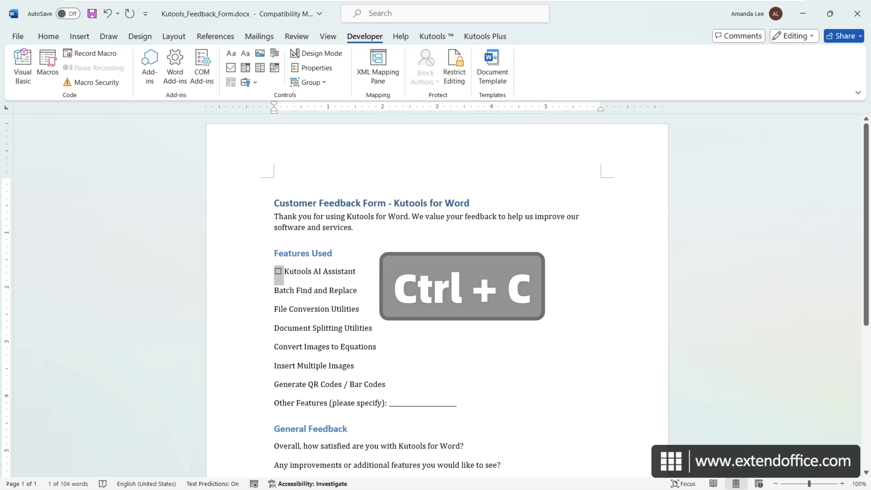
{"action": "left_click", "coordinate": [274, 290]}
{"action": "key", "text": "ctrl+v"}
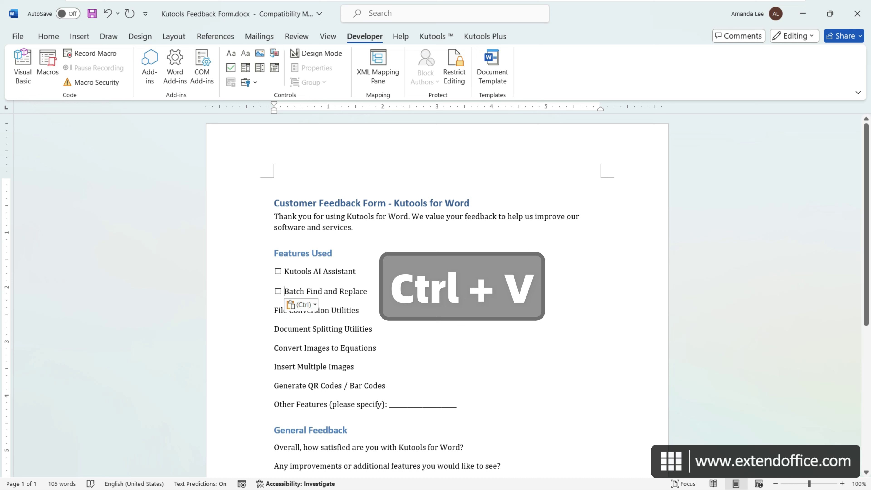
{"action": "left_click", "coordinate": [274, 310]}
{"action": "key", "text": "ctrl+v"}
{"action": "left_click", "coordinate": [274, 330]}
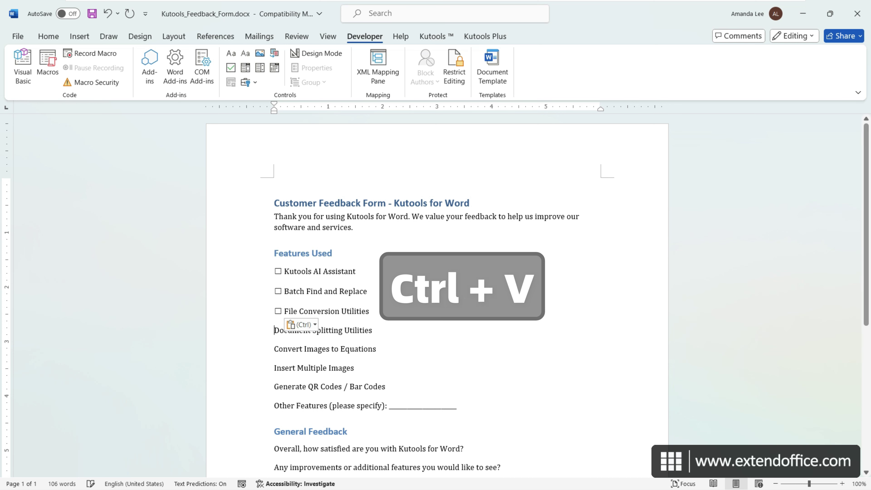
{"action": "key", "text": "ctrl+v"}
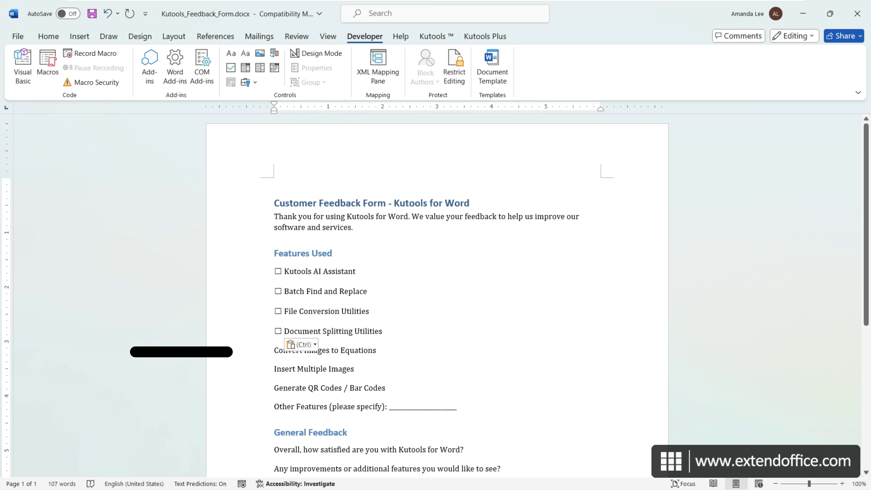
Step: Insert a Kutools check box content control before 'Convert Images to Equations' and test-tick it
{"action": "left_click", "coordinate": [274, 350]}
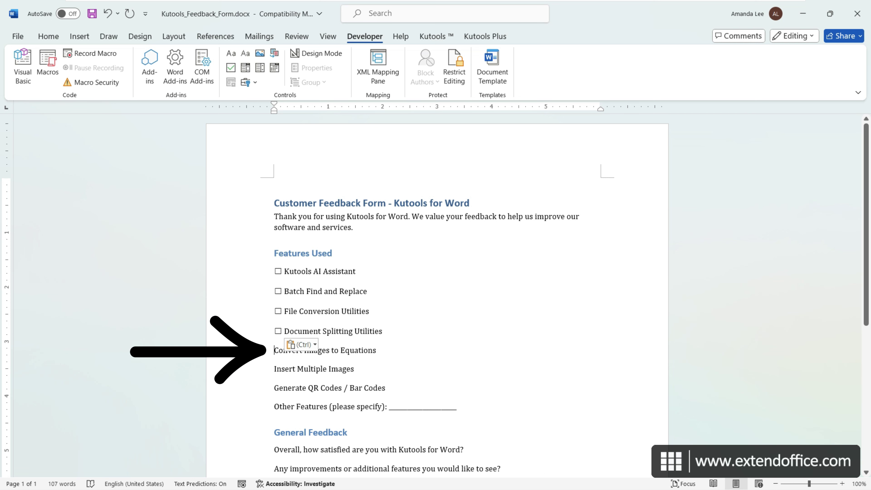
{"action": "left_click", "coordinate": [417, 38]}
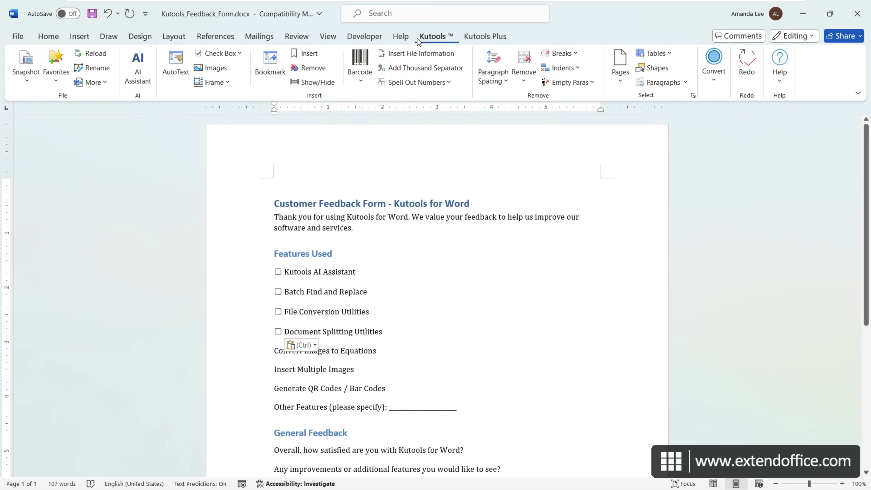
{"action": "left_click", "coordinate": [238, 53]}
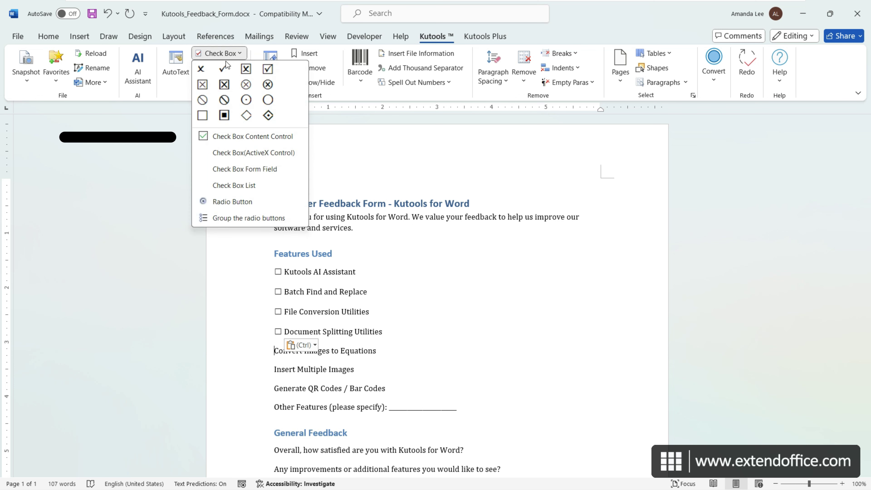
{"action": "left_click", "coordinate": [218, 137]}
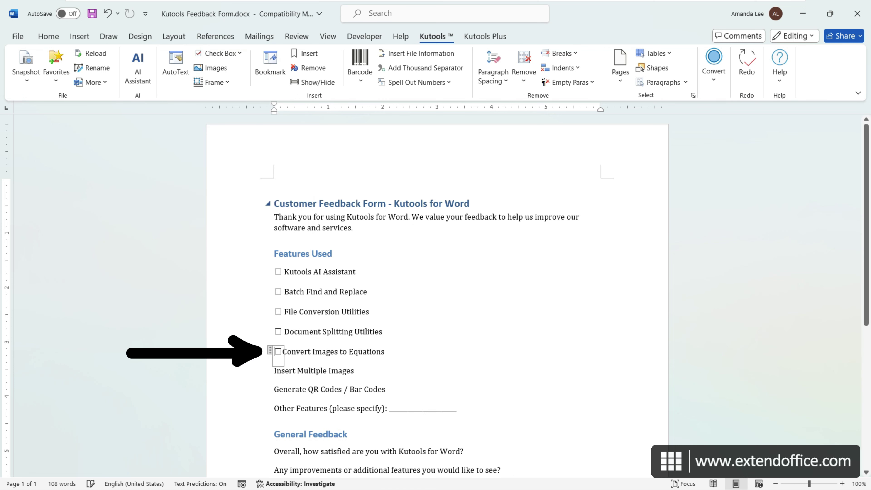
{"action": "left_click", "coordinate": [277, 351]}
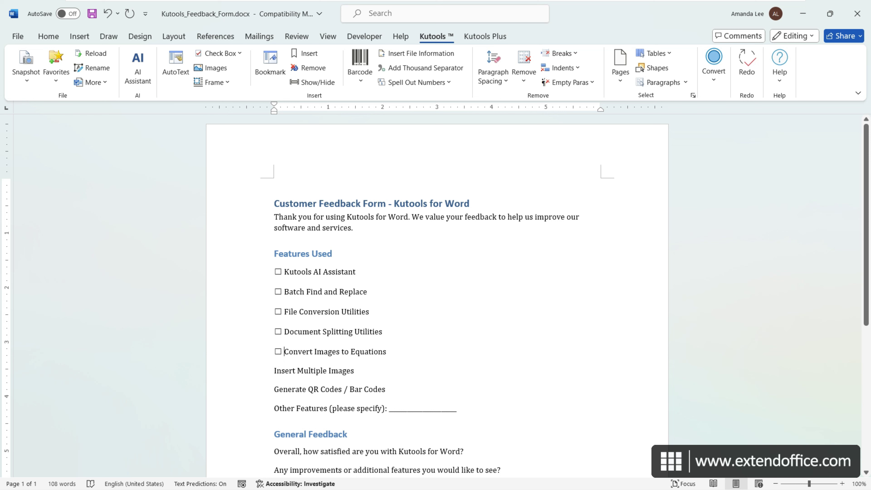
Step: Paste check boxes before Insert Multiple Images, Generate QR Codes / Bar Codes and Other Features
{"action": "left_click", "coordinate": [274, 371]}
{"action": "key", "text": "ctrl+v"}
{"action": "left_click", "coordinate": [274, 389]}
{"action": "key", "text": "ctrl+v"}
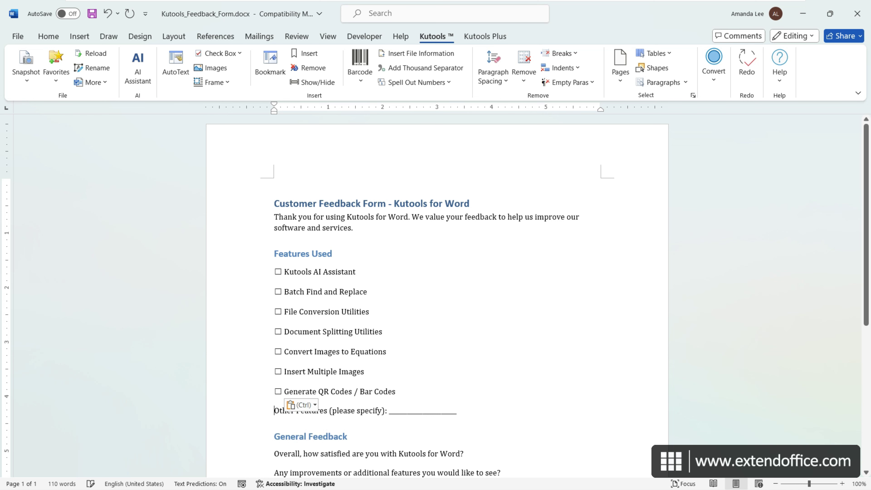
{"action": "key", "text": "ctrl+v"}
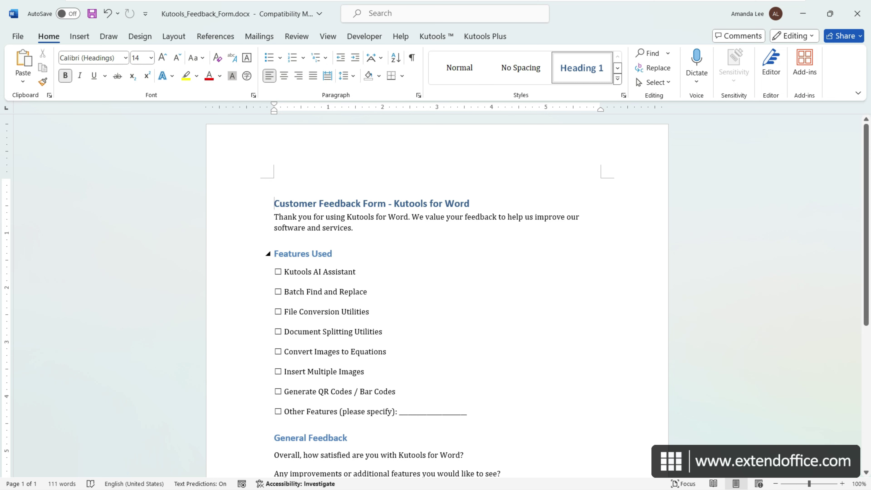
Step: Toggle and select the Kutools AI Assistant check box, with the Developer tab showing
{"action": "left_click", "coordinate": [278, 271]}
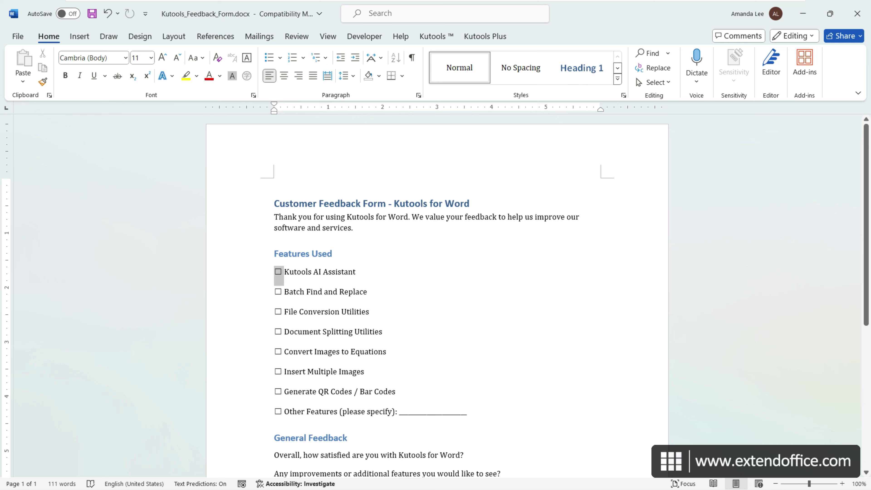
{"action": "left_click_drag", "start_coordinate": [283, 272], "coordinate": [276, 272]}
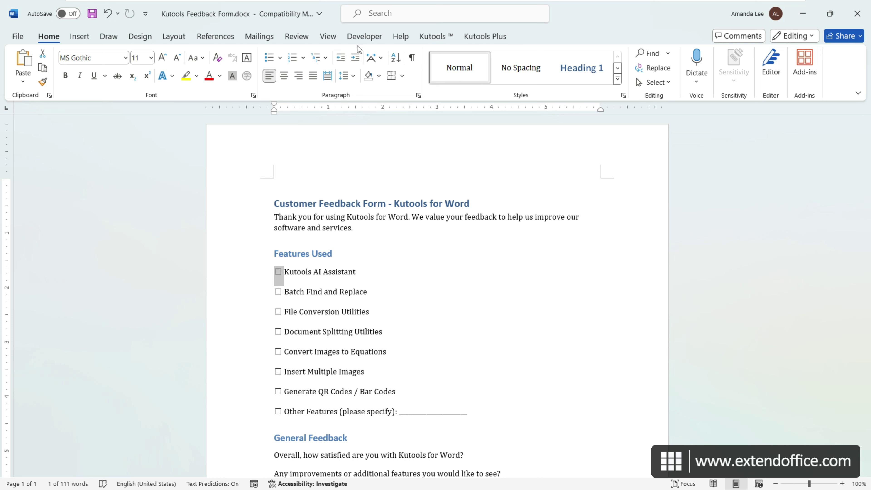
{"action": "left_click", "coordinate": [357, 38]}
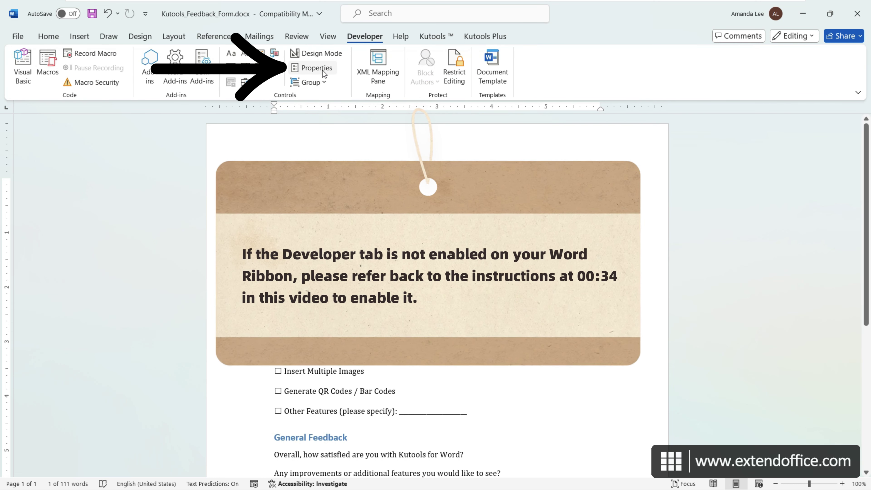
Step: Set the first check box's checked symbol to the Wingdings 2 ballot box with check mark (code 82)
{"action": "left_click", "coordinate": [323, 70]}
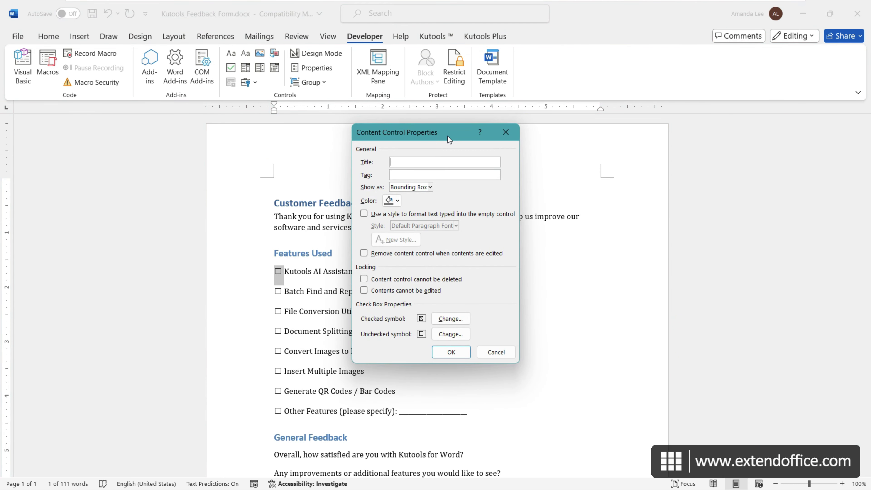
{"action": "left_click", "coordinate": [450, 318]}
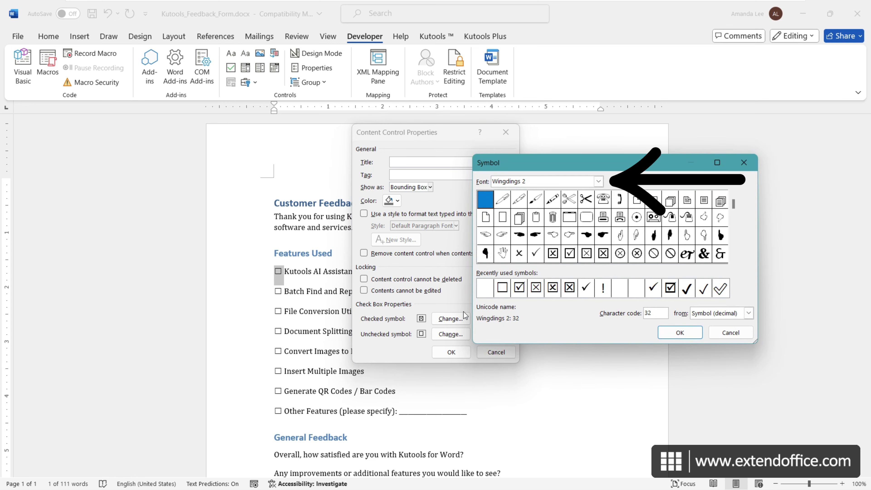
{"action": "left_click", "coordinate": [598, 181]}
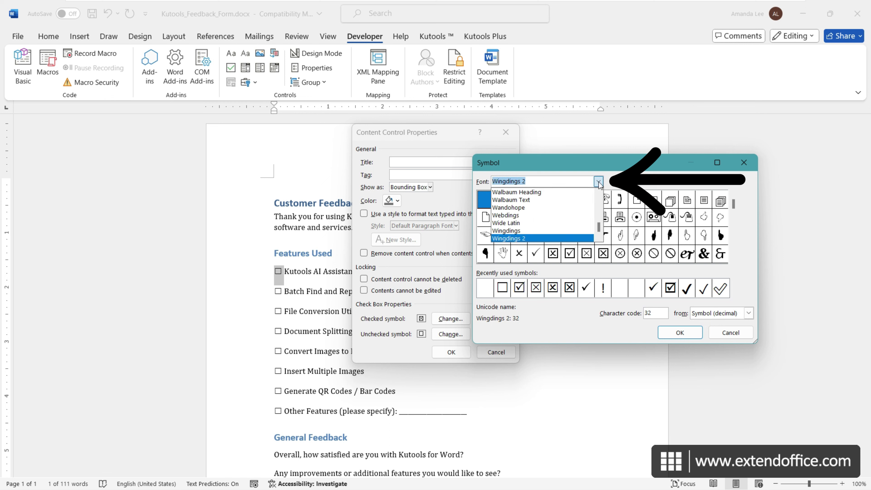
{"action": "left_click", "coordinate": [580, 236]}
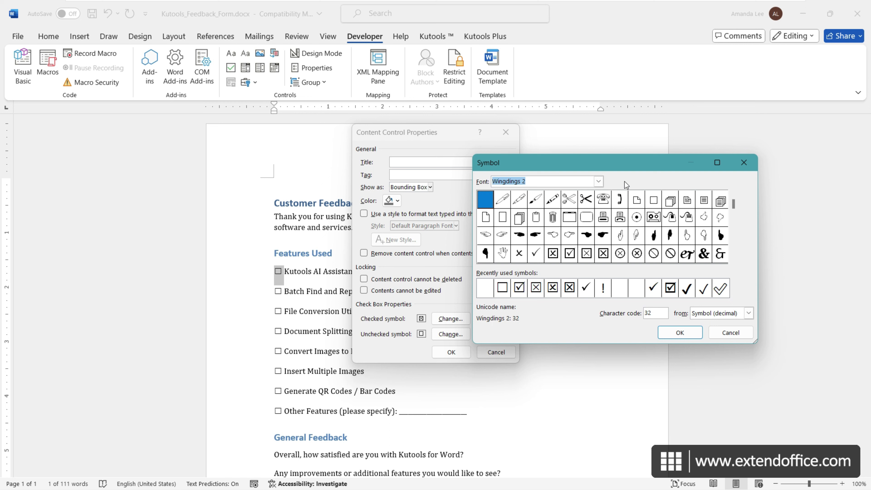
{"action": "left_click", "coordinate": [733, 258]}
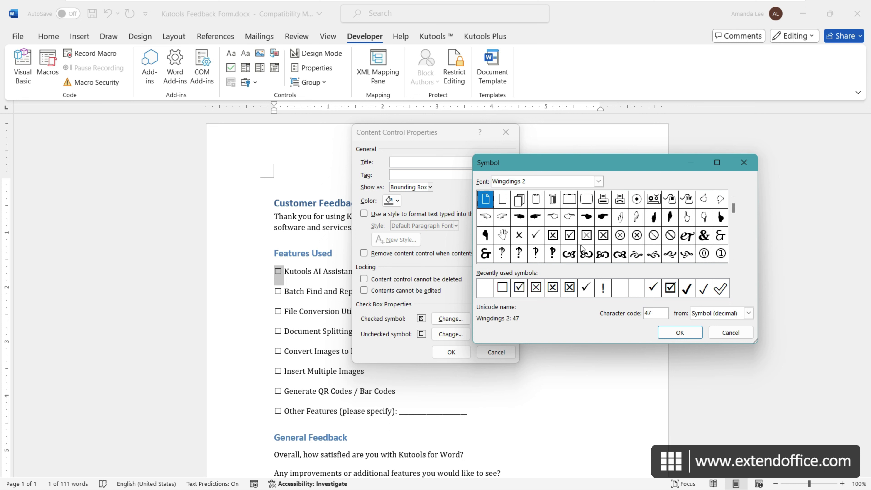
{"action": "left_click", "coordinate": [570, 238]}
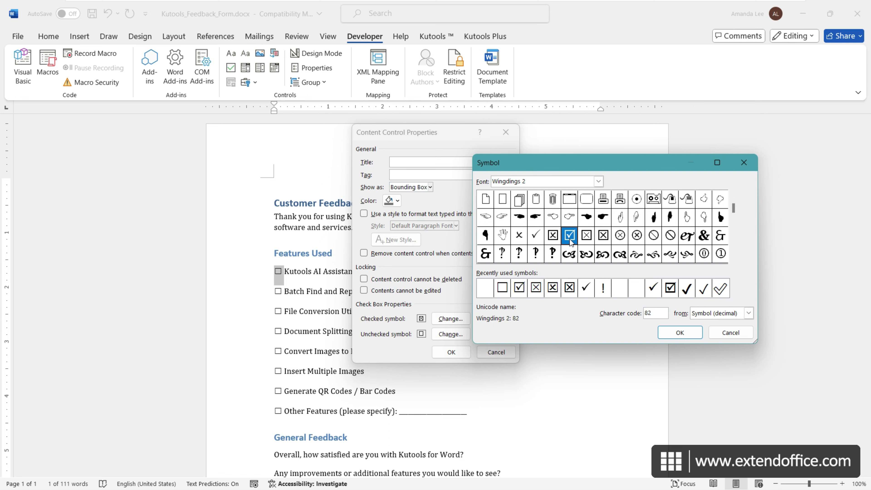
{"action": "left_click", "coordinate": [694, 329]}
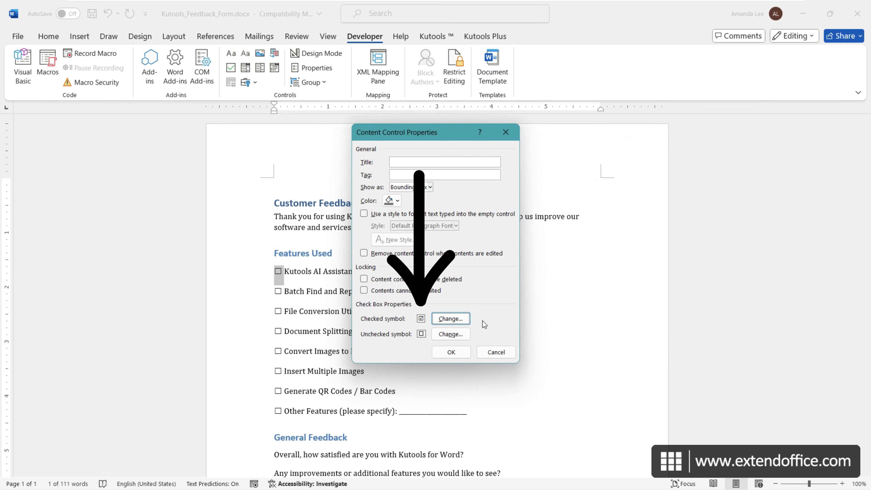
{"action": "left_click", "coordinate": [452, 352]}
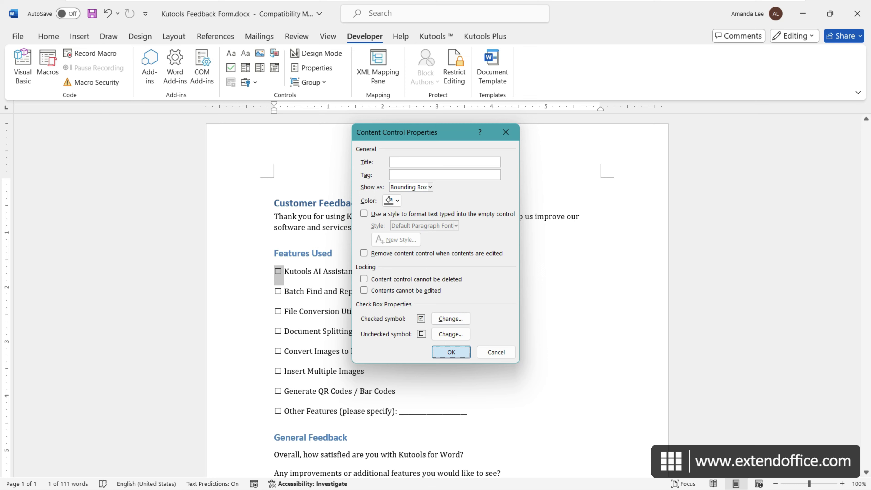
Step: Tick the Kutools AI Assistant check box to test the new checked symbol
{"action": "left_click", "coordinate": [278, 271]}
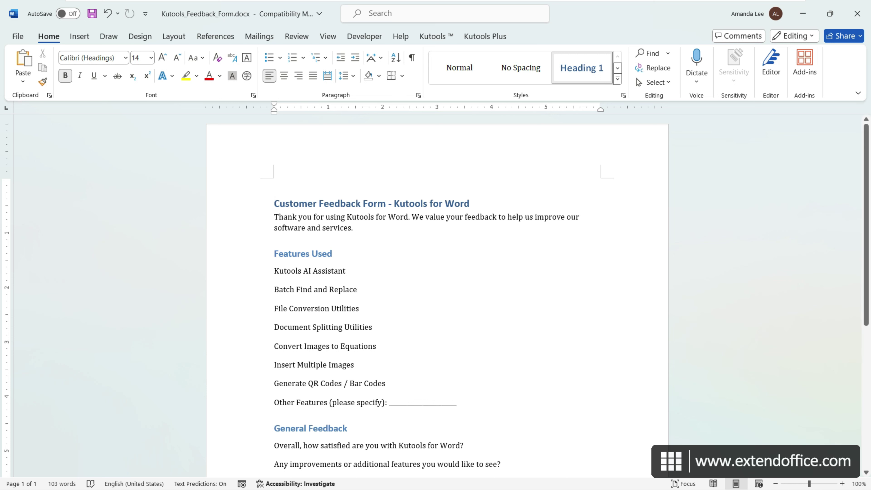
Step: For the eight feature lines, define a new bullet using the empty Wingdings 2 square (character 163)
{"action": "left_click_drag", "start_coordinate": [459, 406], "coordinate": [262, 282]}
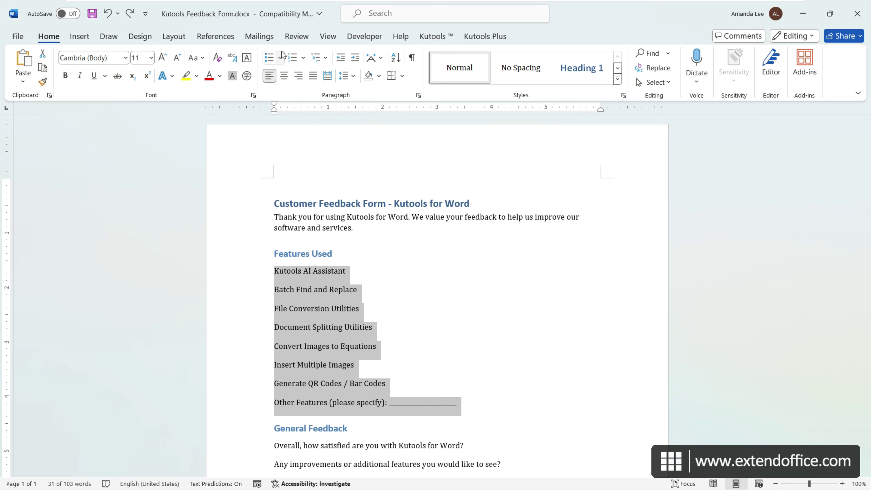
{"action": "left_click", "coordinate": [281, 57]}
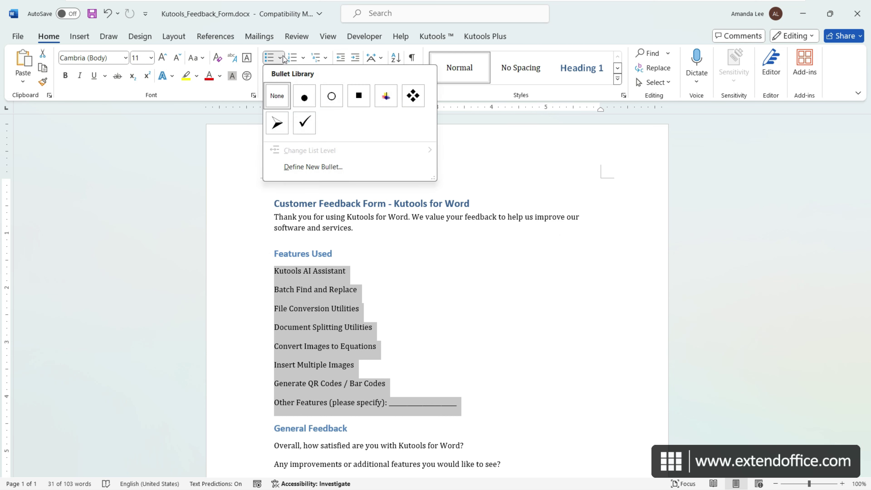
{"action": "left_click", "coordinate": [324, 166]}
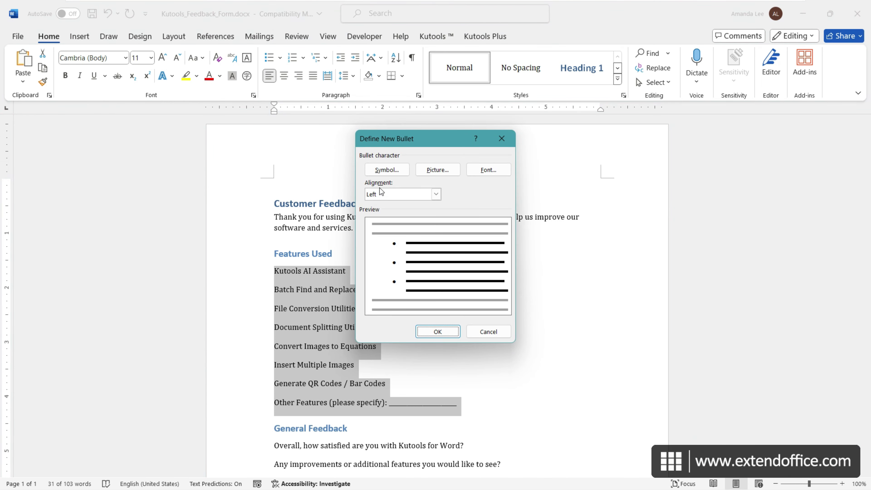
{"action": "left_click", "coordinate": [395, 170]}
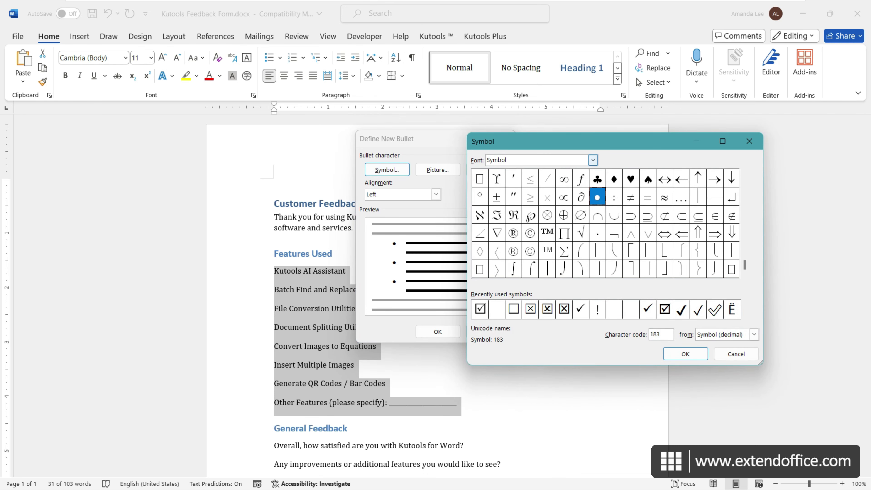
{"action": "left_click", "coordinate": [593, 160]}
{"action": "left_click_drag", "start_coordinate": [593, 192], "coordinate": [593, 208]}
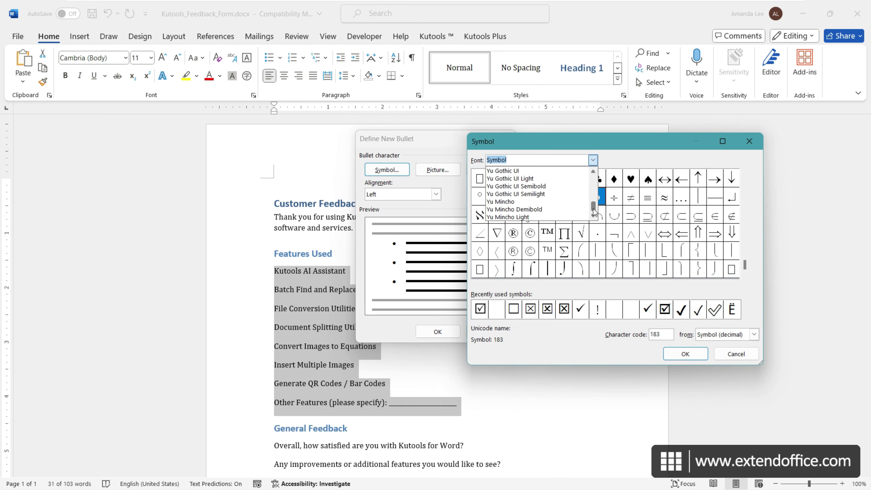
{"action": "scroll", "coordinate": [593, 210], "scroll_direction": "up", "scroll_amount": 4}
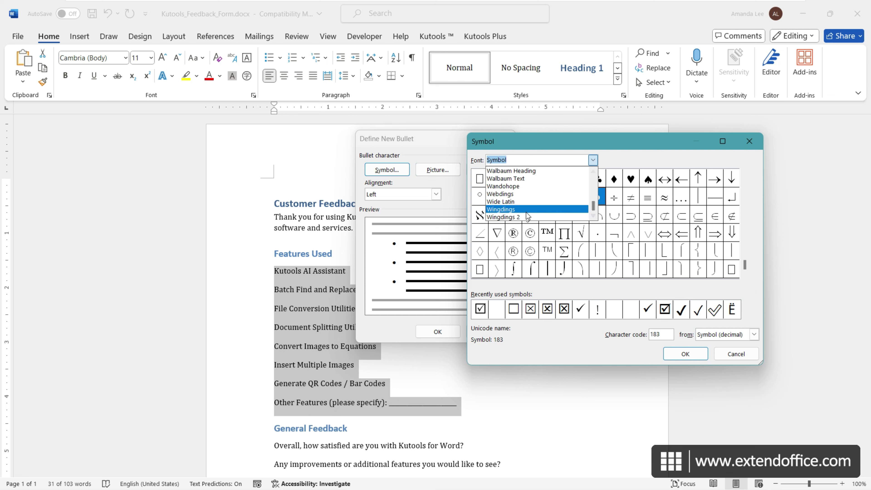
{"action": "left_click", "coordinate": [527, 216]}
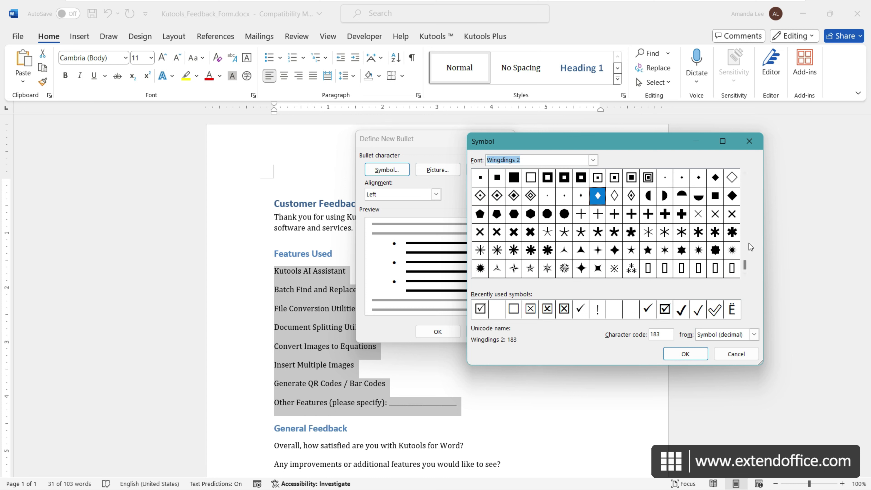
{"action": "left_click", "coordinate": [744, 172]}
{"action": "left_click", "coordinate": [531, 216]}
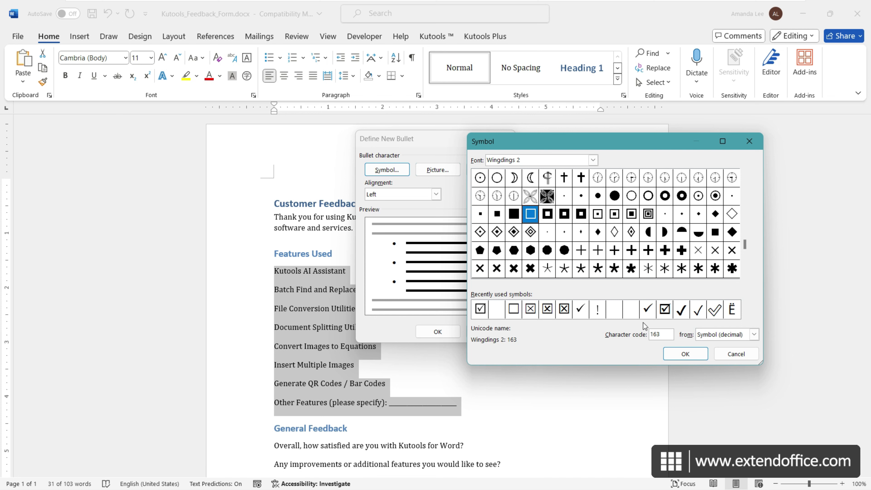
{"action": "left_click", "coordinate": [685, 354]}
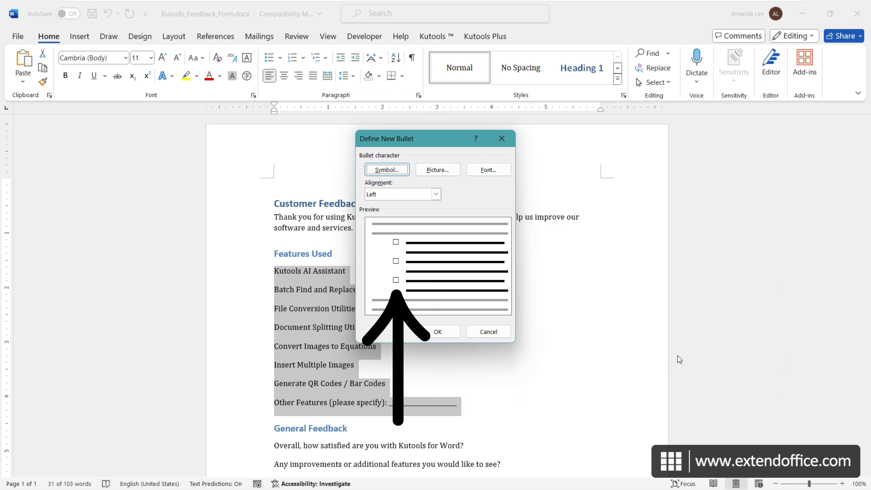
Step: Apply the square bullets and add 'ddd' test lines after Document Splitting Utilities and Other Features
{"action": "left_click", "coordinate": [442, 334]}
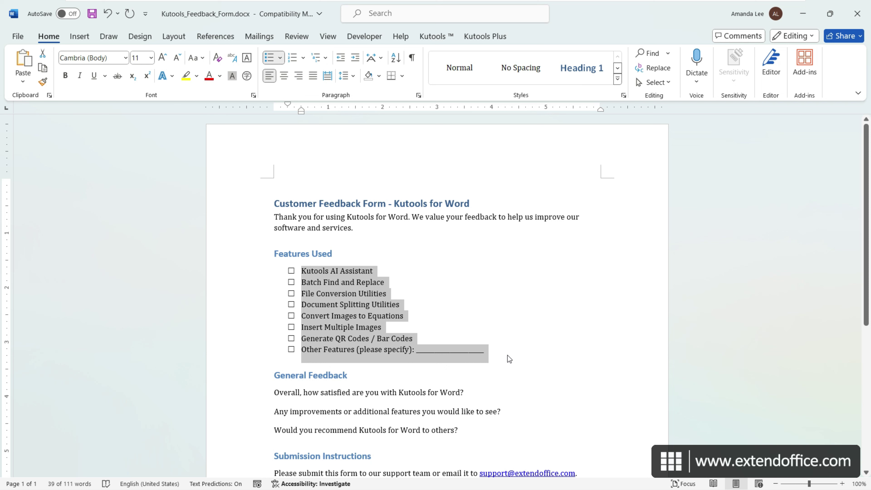
{"action": "left_click", "coordinate": [509, 359]}
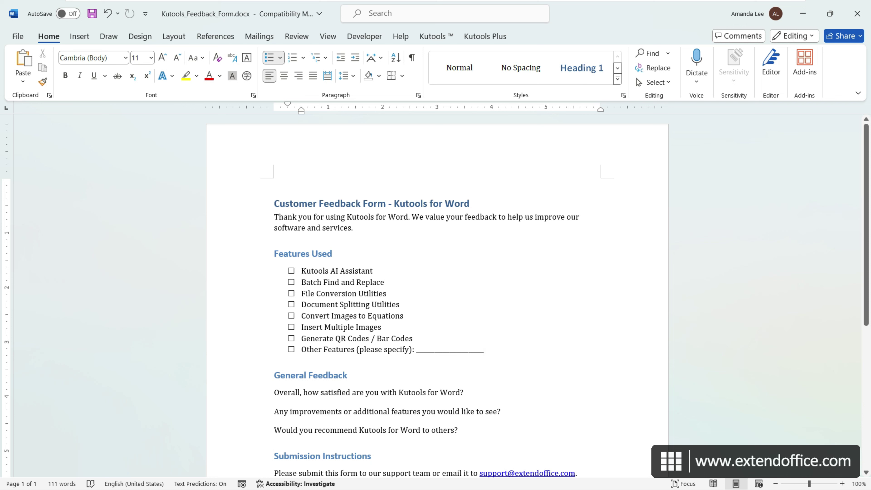
{"action": "key", "text": "Return"}
{"action": "type", "text": "ddd"}
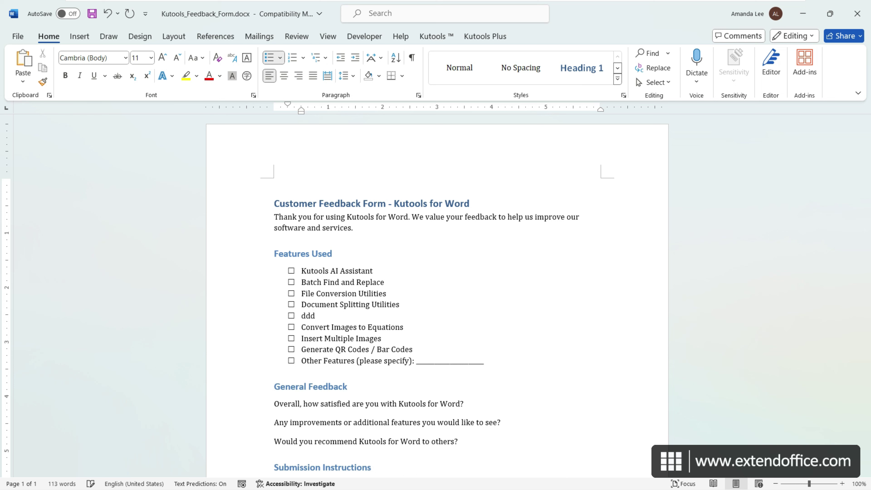
{"action": "left_click", "coordinate": [484, 361]}
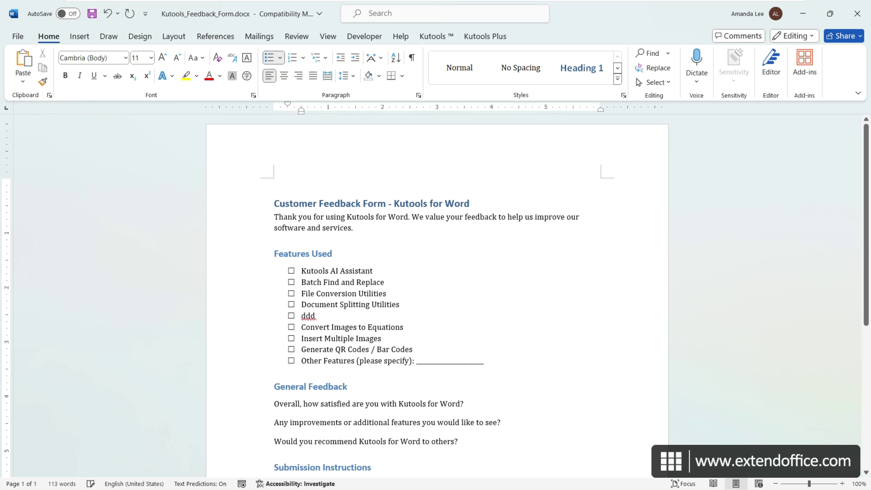
{"action": "key", "text": "Return"}
{"action": "type", "text": "ddd"}
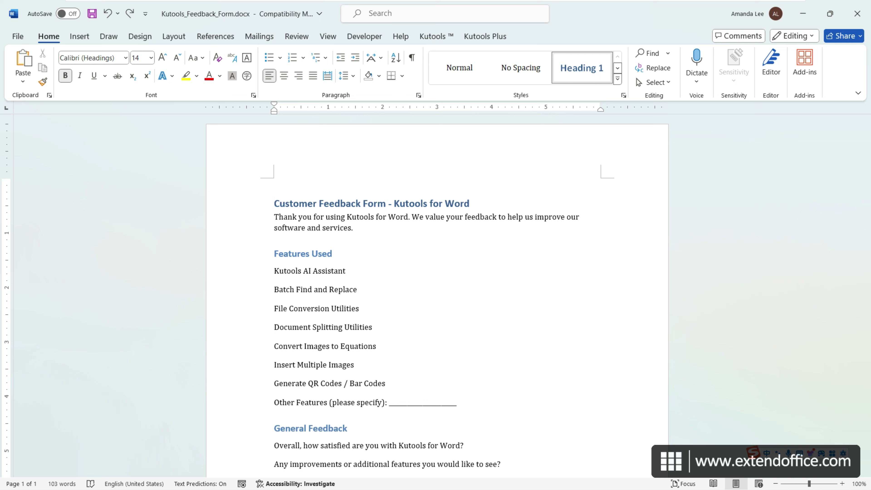
Step: Turn the eight feature lines into a Kutools Check Box List
{"action": "left_click_drag", "start_coordinate": [459, 407], "coordinate": [276, 273]}
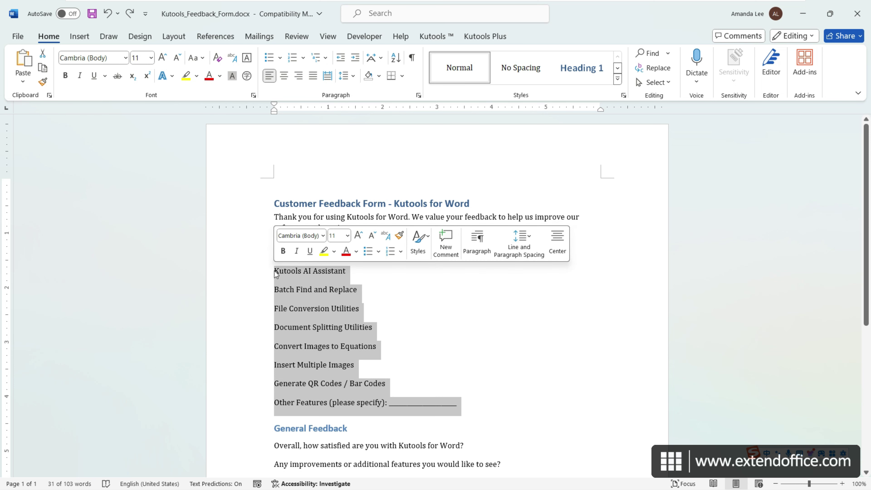
{"action": "left_click", "coordinate": [434, 36]}
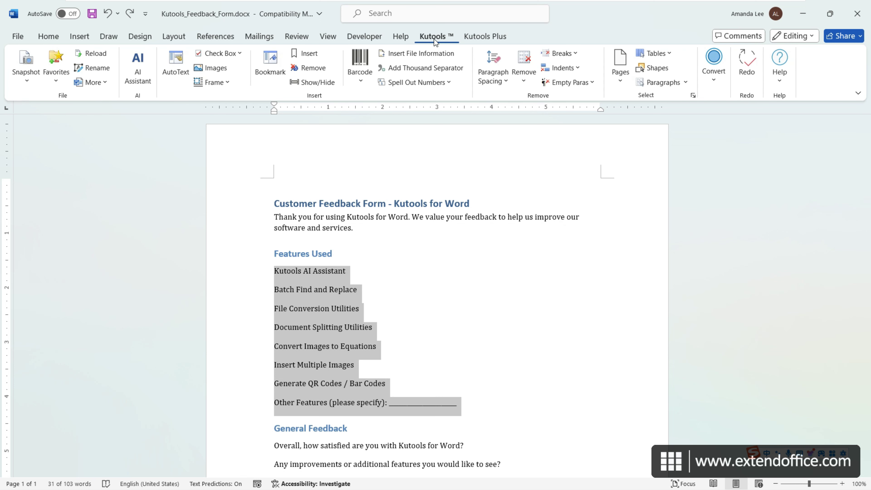
{"action": "left_click", "coordinate": [229, 55]}
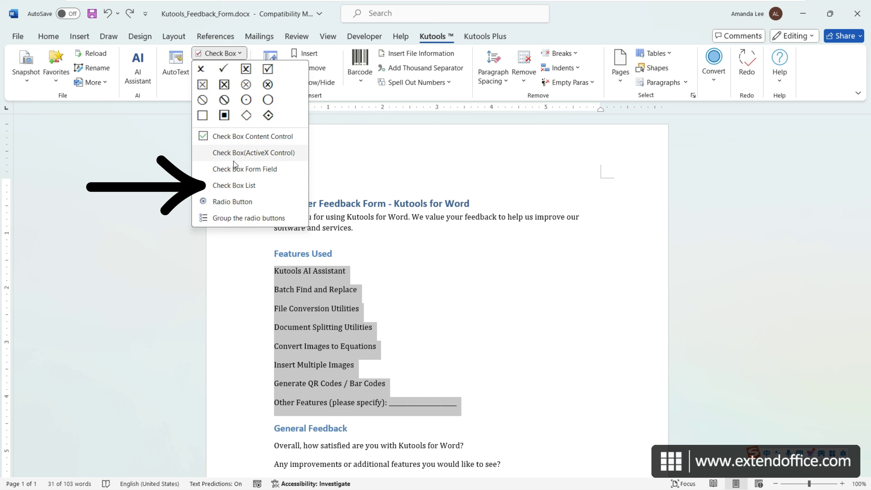
{"action": "left_click", "coordinate": [234, 185]}
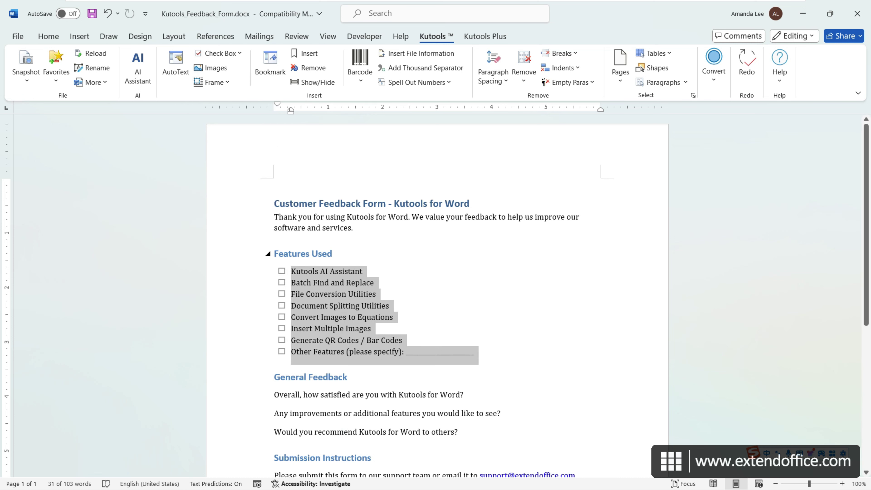
{"action": "left_click", "coordinate": [385, 275]}
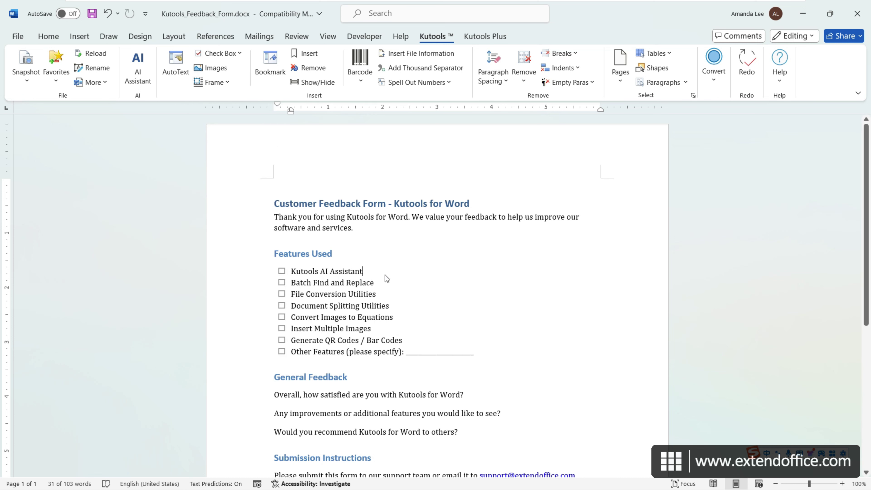
Step: Add 'dd' and 'ddd' test lines below Kutools AI Assistant and Other Features, each getting a check box
{"action": "key", "text": "Return"}
{"action": "type", "text": "dd"}
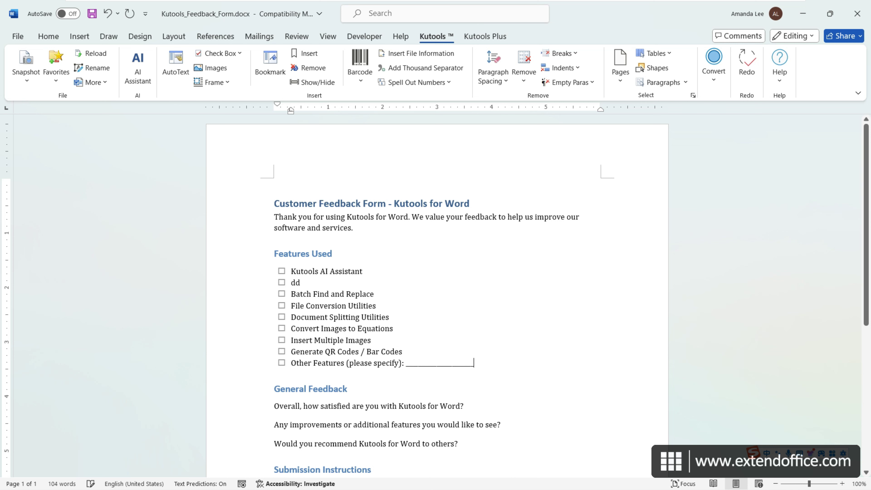
{"action": "key", "text": "Return"}
{"action": "type", "text": "ddd"}
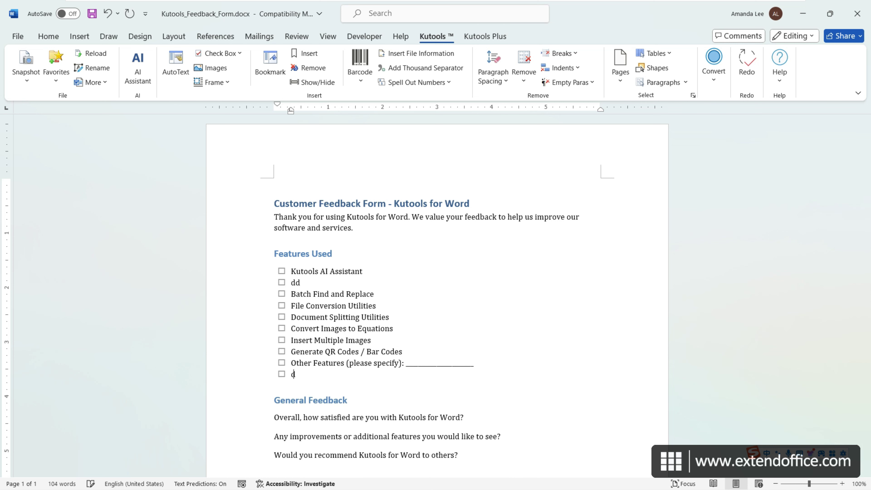